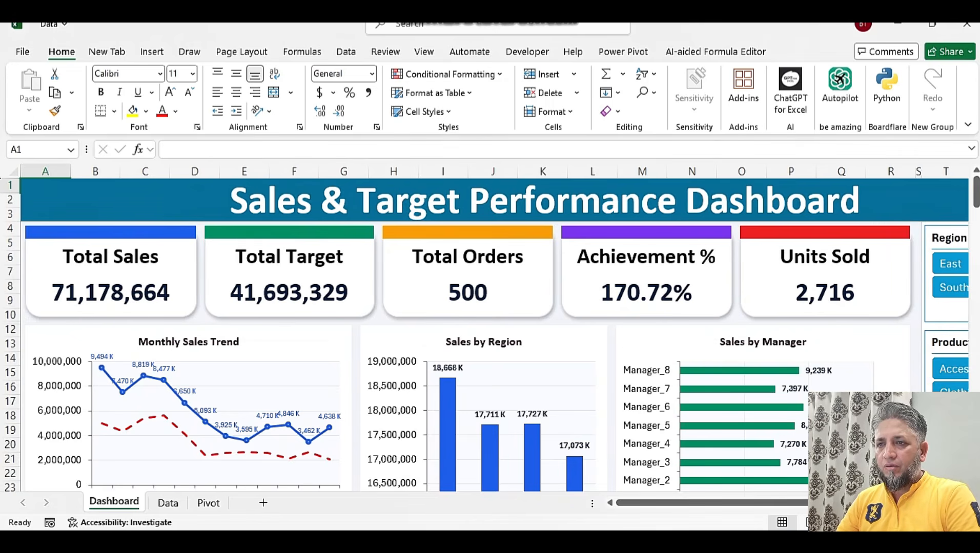
Look over the finished Sales & Target Performance Dashboard, including its KPI cards, charts and slicers
drag(706, 504, 768, 503)
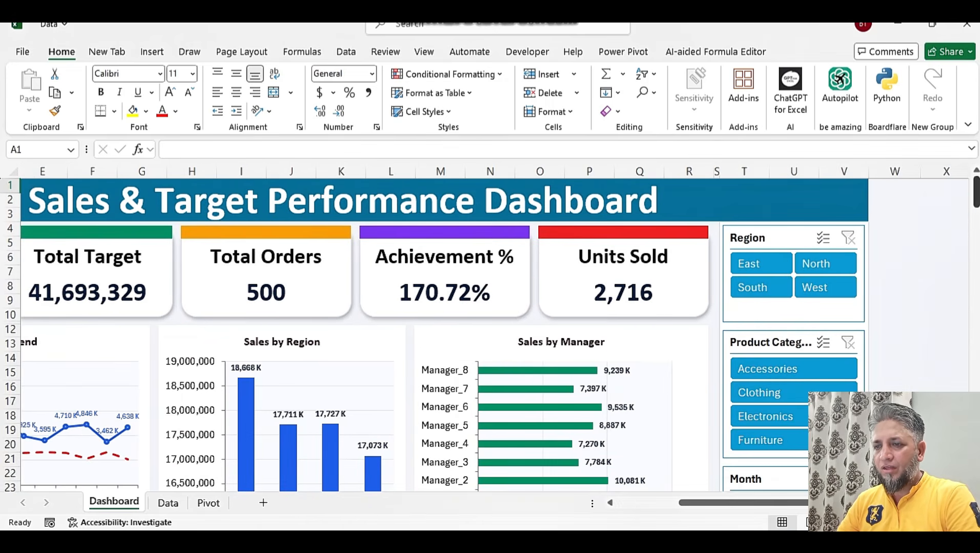
drag(975, 193, 976, 227)
drag(769, 503, 706, 503)
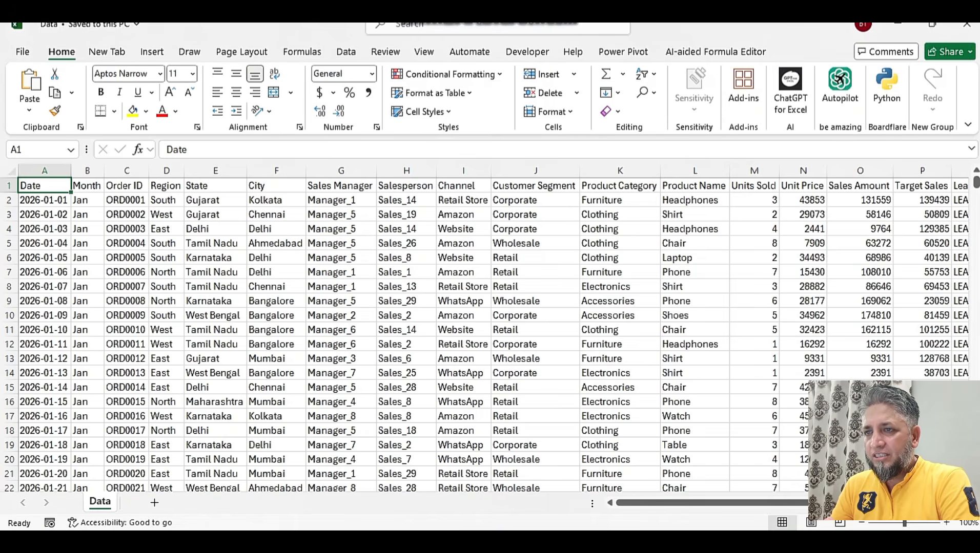
Copy the entire dashboard prompt from the AI Prompt for Dashboard document in Word and submit it to Claude in Chrome
key(alt+Tab)
key(ctrl+a)
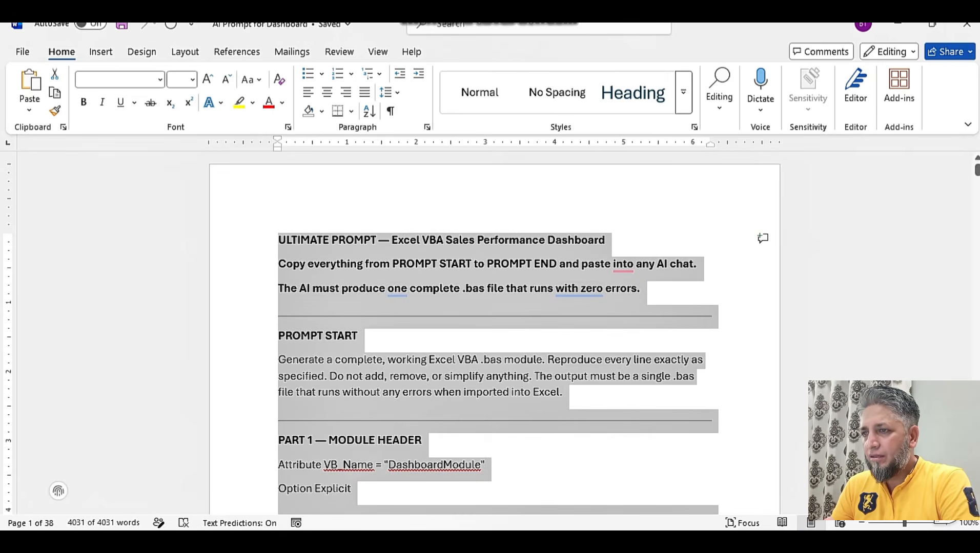
key(alt+Tab)
mouse_move(595, 542)
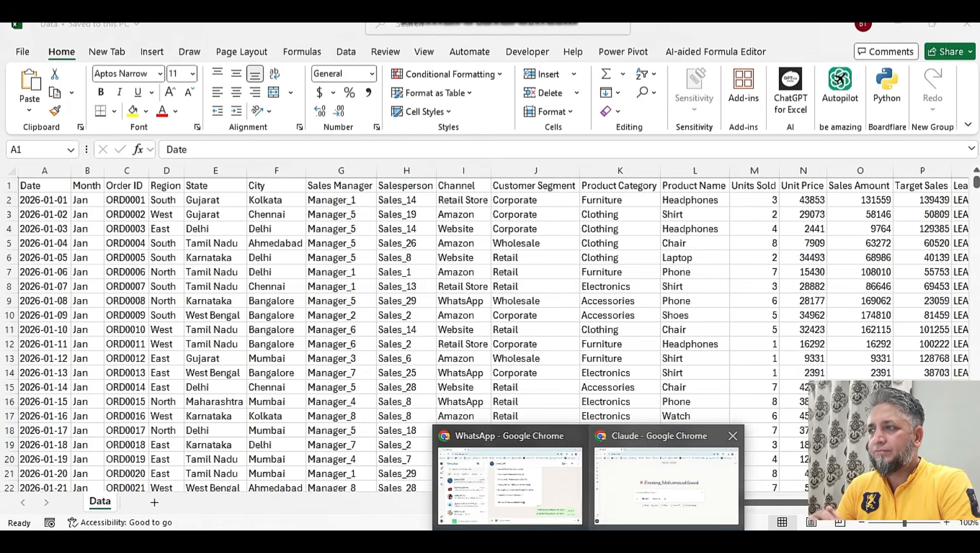
click(666, 481)
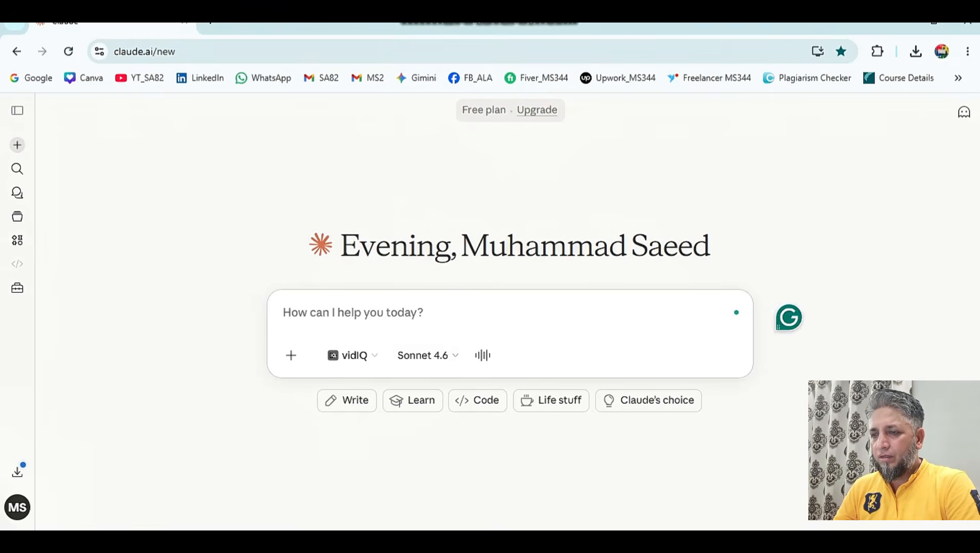
key(ctrl+v)
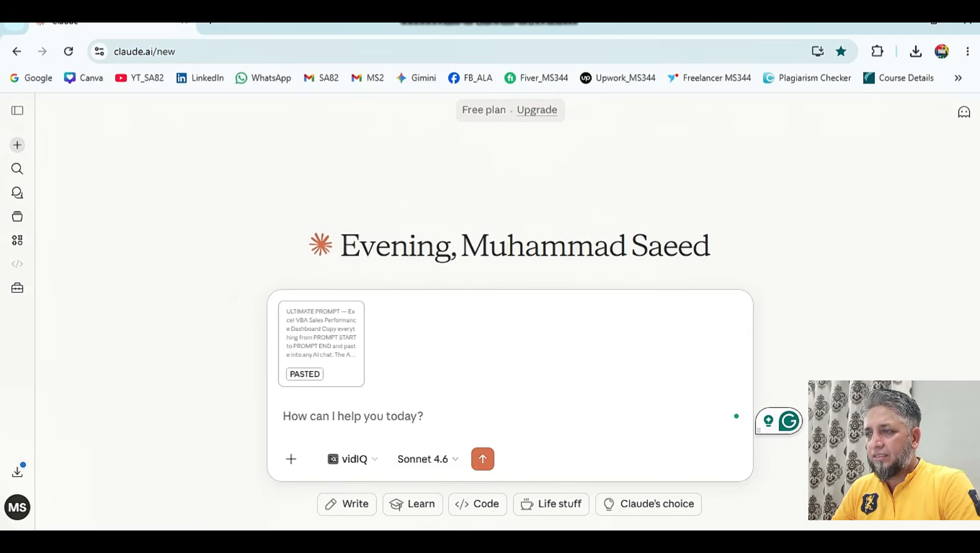
key(Return)
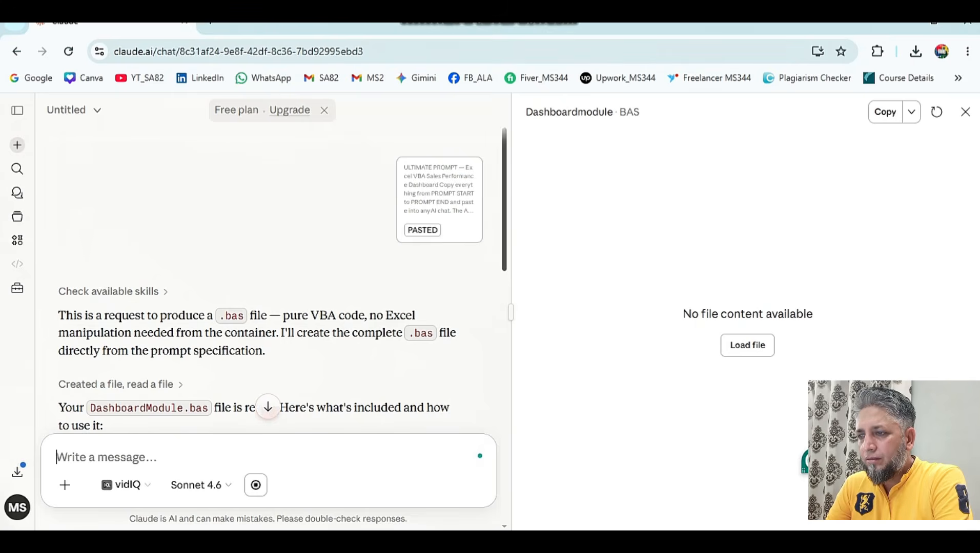
Download the generated Dashboardmodule BAS file and copy DashboardModule (3).bas from Downloads into the AI Build Dashboard folder
scroll(282, 279, down, 10)
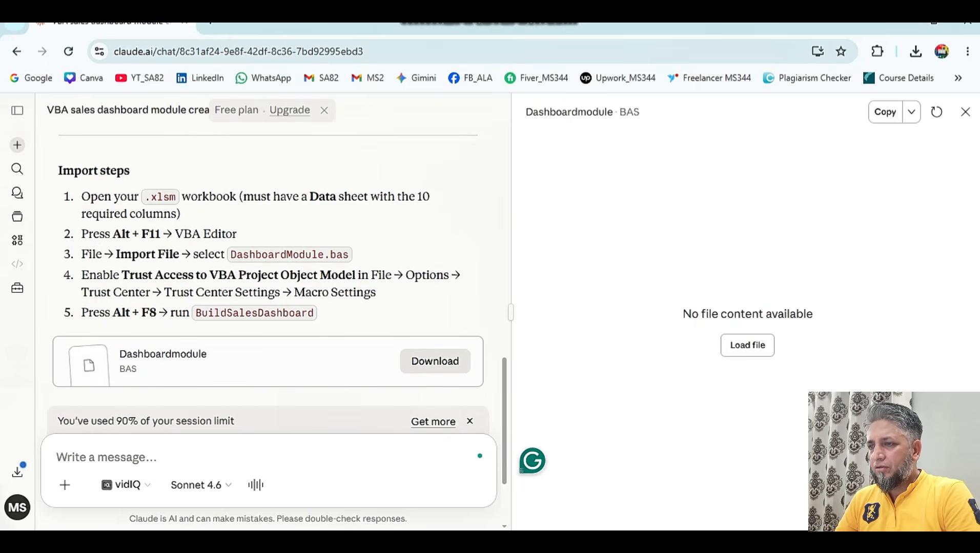
click(434, 361)
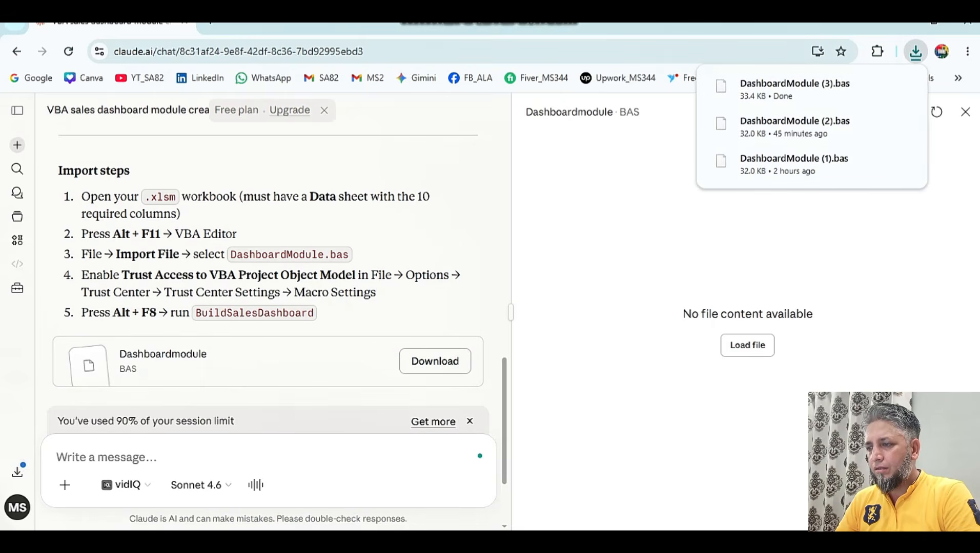
key(alt+Tab)
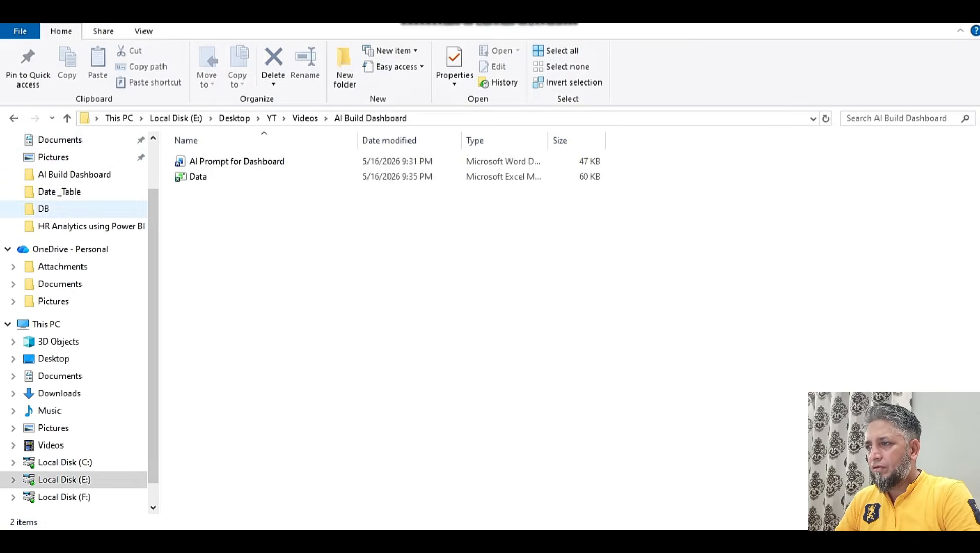
scroll(77, 230, up, 2)
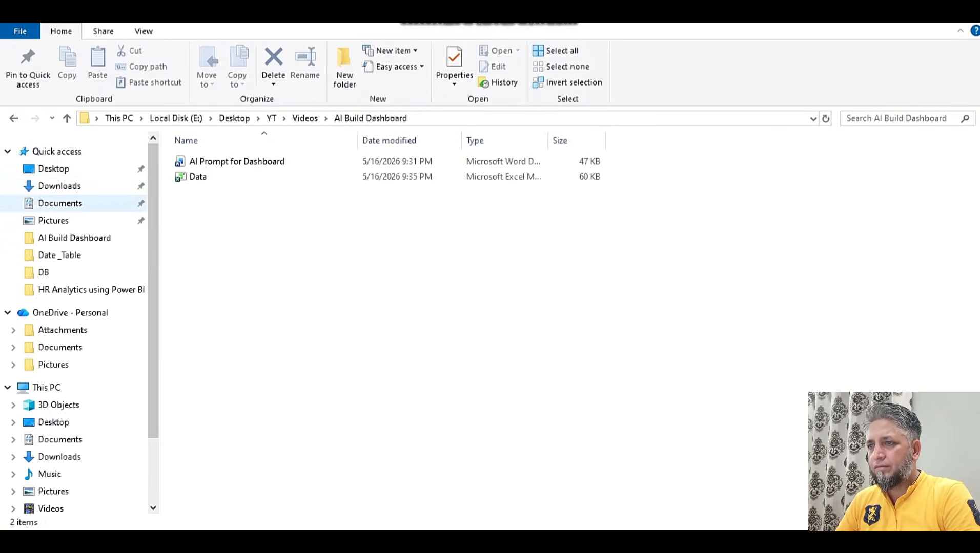
click(59, 186)
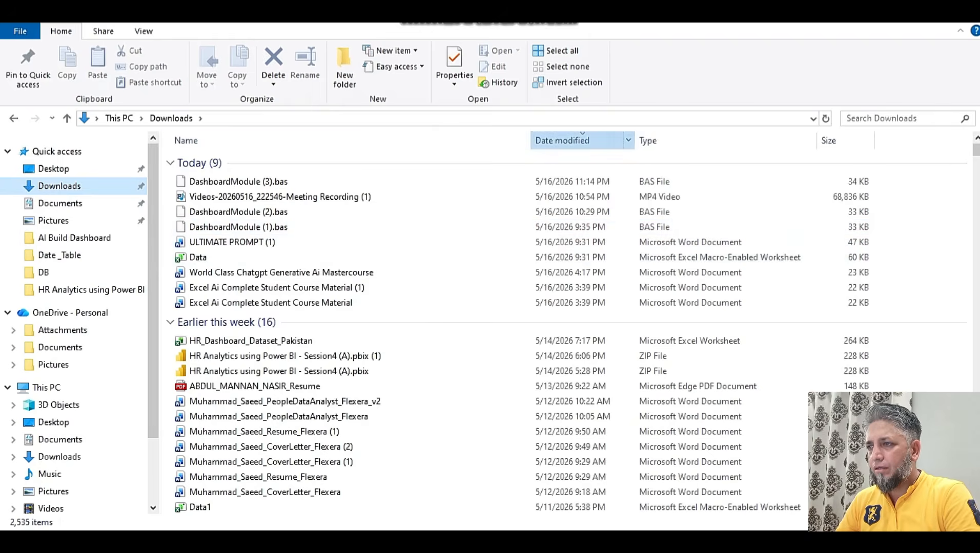
click(562, 141)
click(562, 140)
click(239, 182)
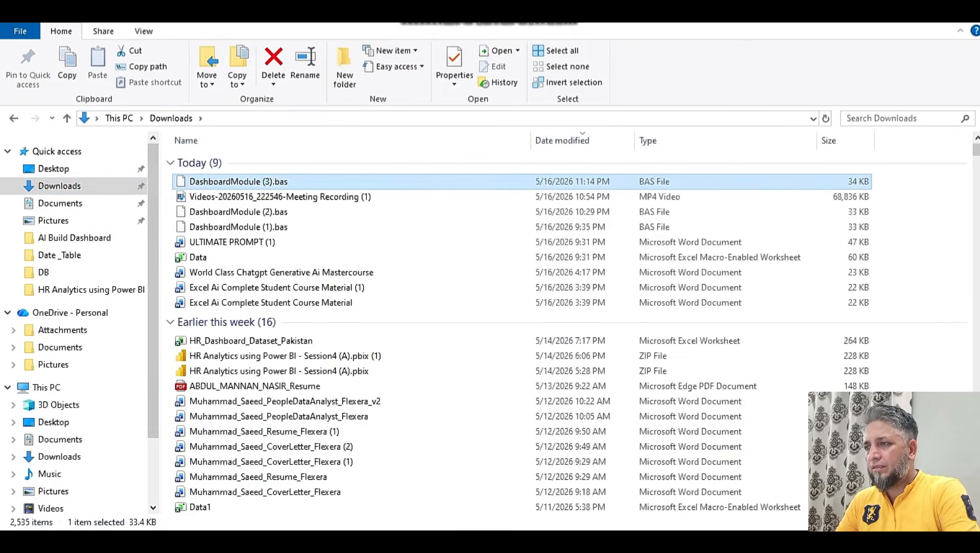
key(ctrl+c)
key(alt+Tab)
key(ctrl+v)
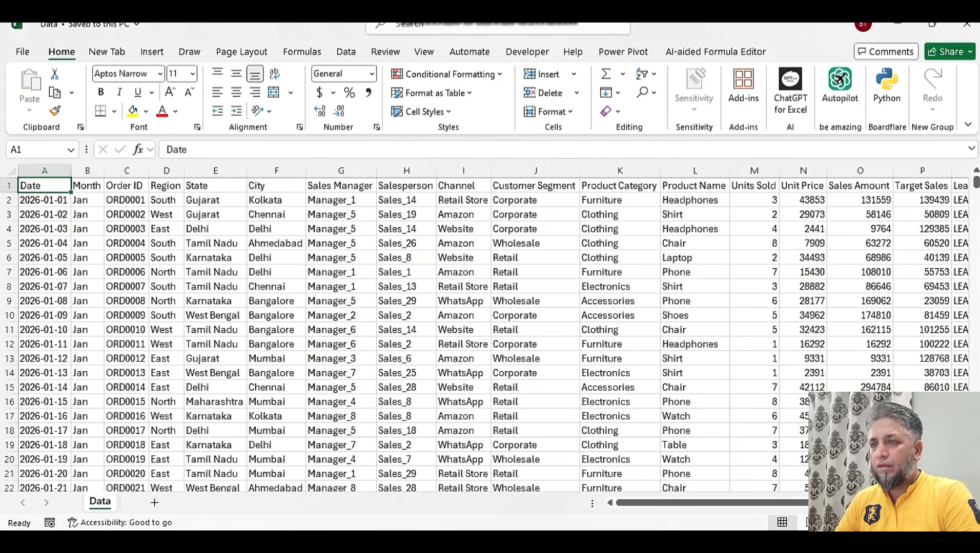
Import DashboardModule (3).bas into the Data workbook's VBA project in Excel and return to the worksheet
scroll(492, 328, right, 3)
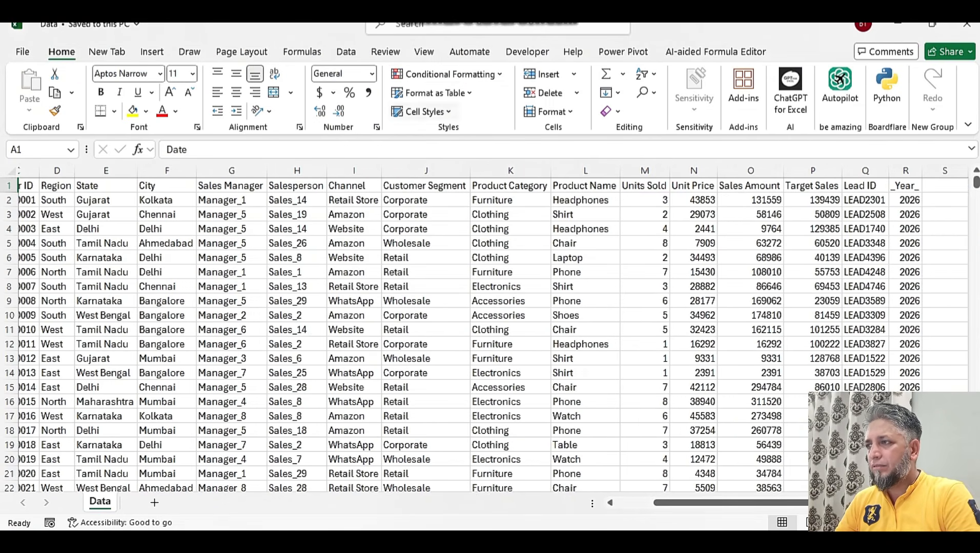
click(526, 51)
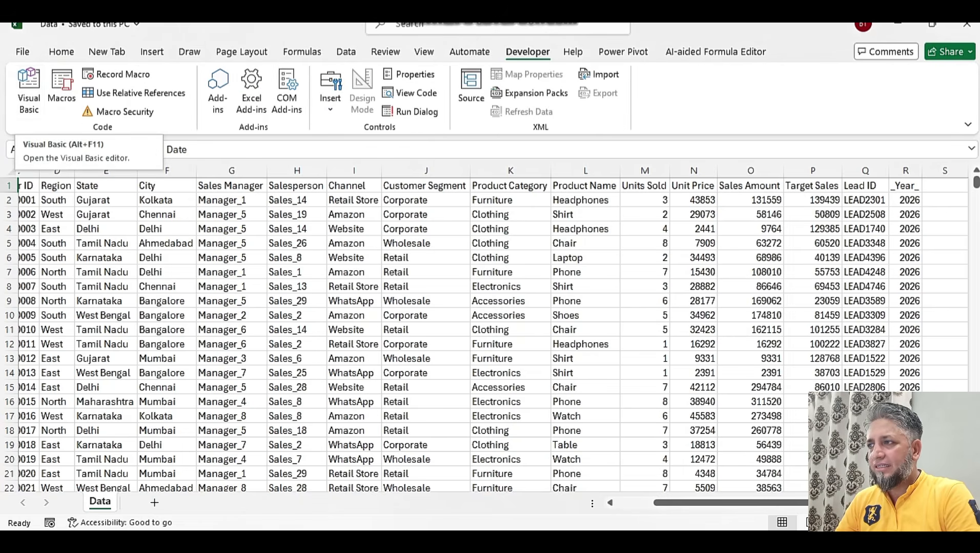
click(29, 92)
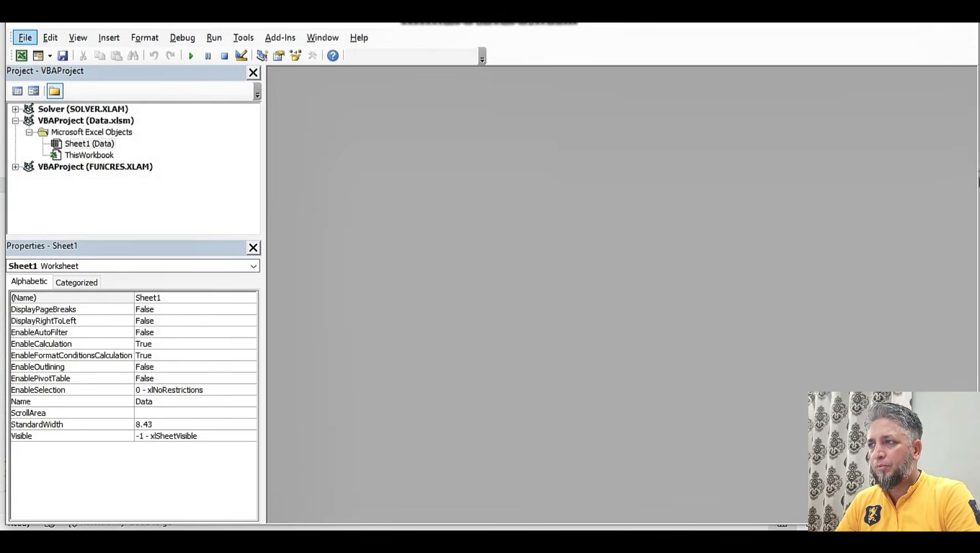
click(25, 38)
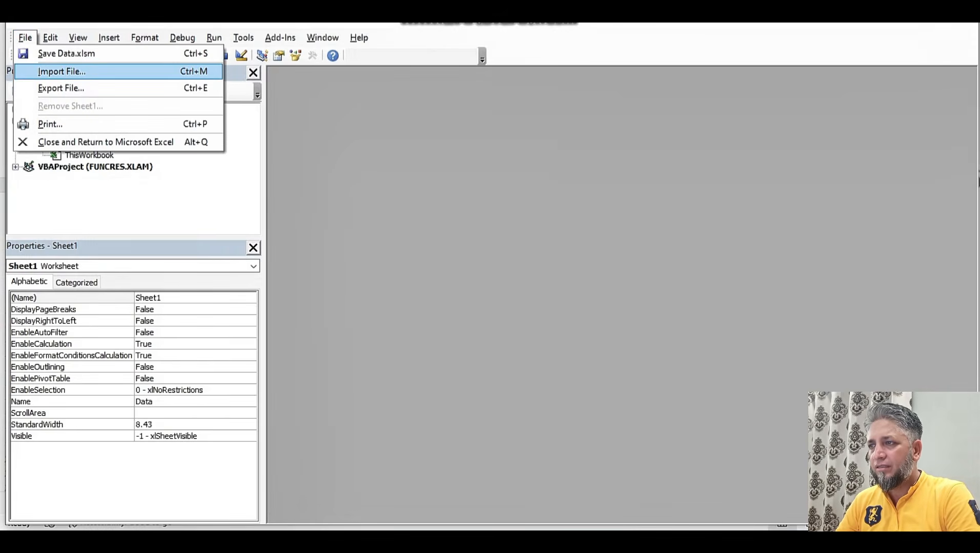
click(61, 71)
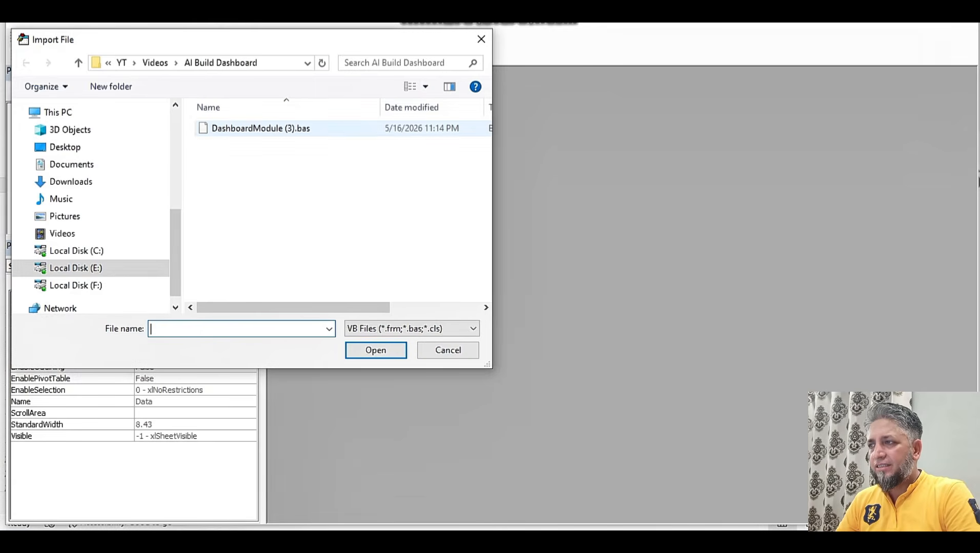
click(260, 128)
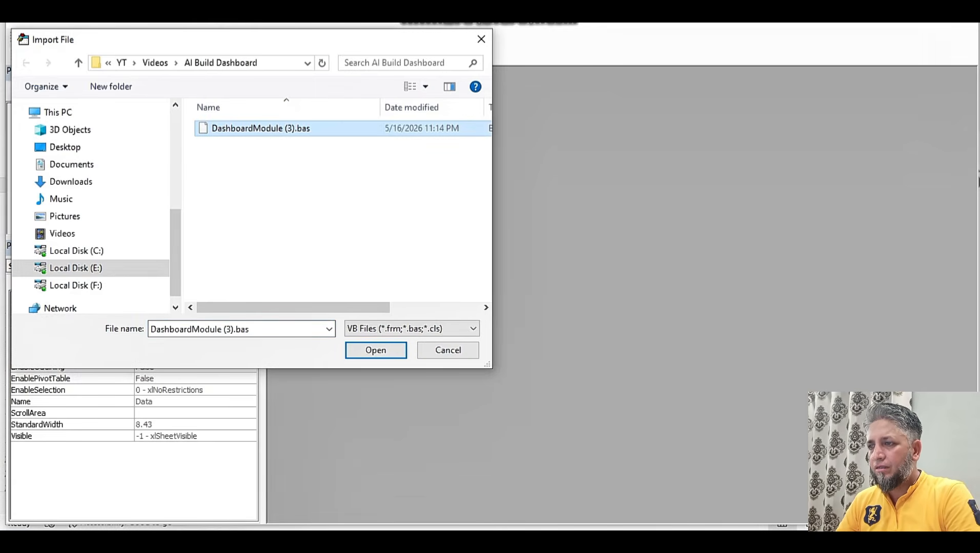
key(Return)
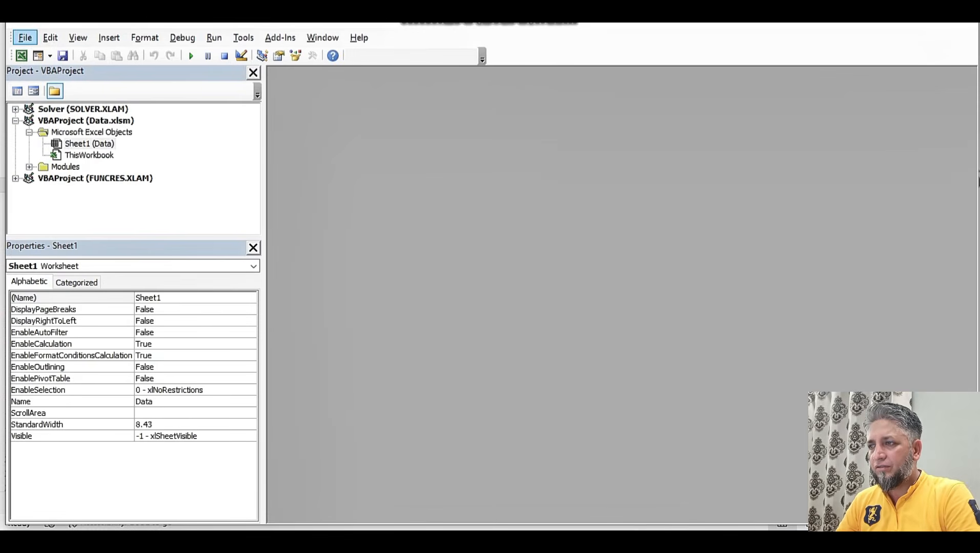
click(26, 38)
key(Return)
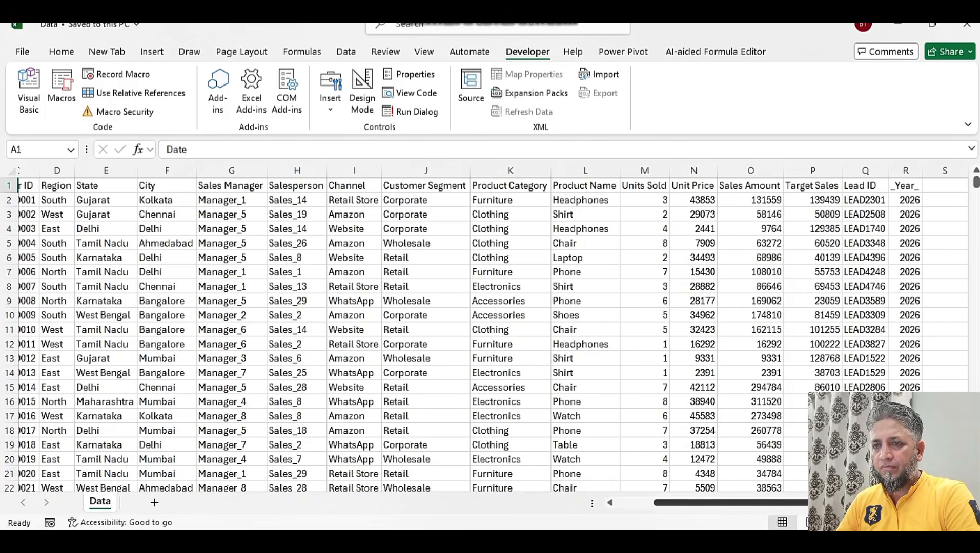
Draw a rounded rectangle about 1.84" wide and 0.66" high over cells T2 to V4, containing the text "Build Dashboard"
drag(845, 503, 905, 503)
click(742, 229)
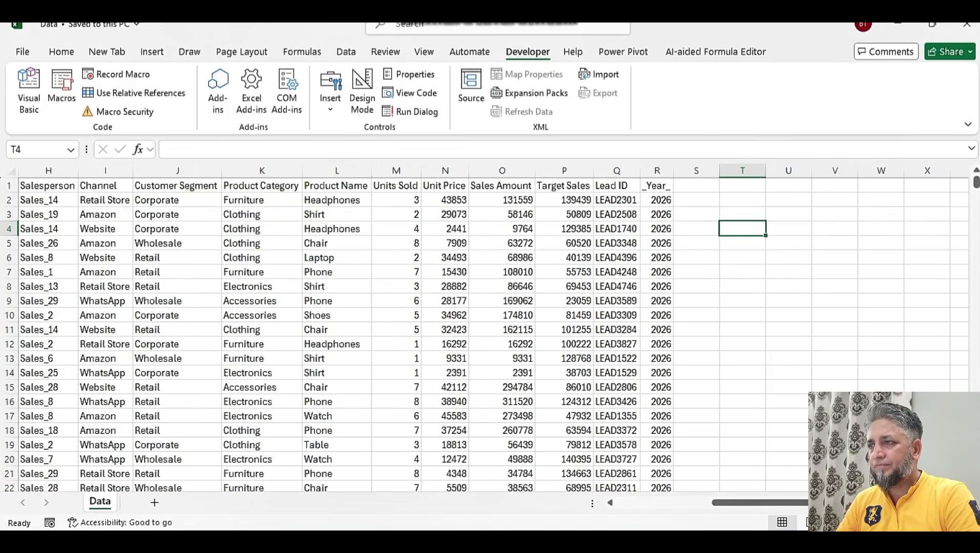
click(742, 214)
click(152, 52)
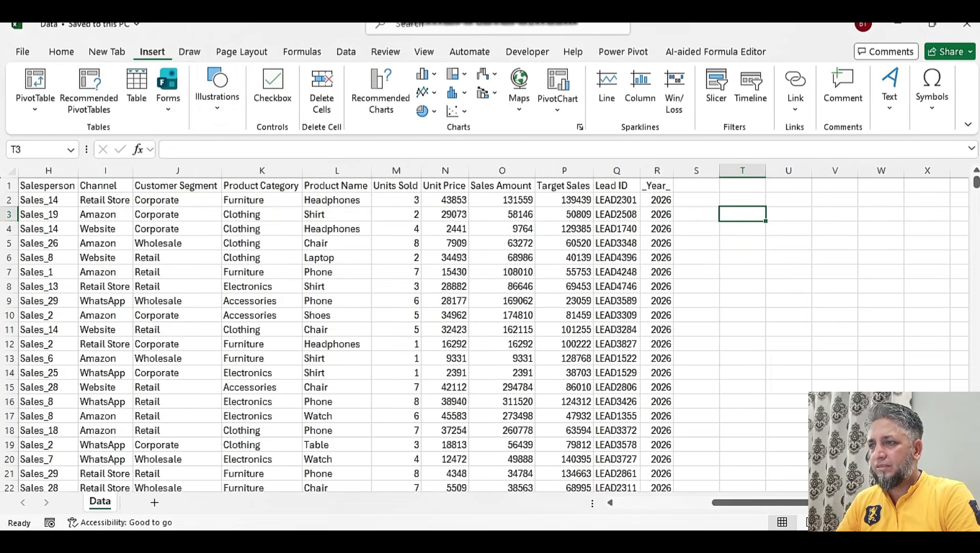
click(217, 87)
click(243, 154)
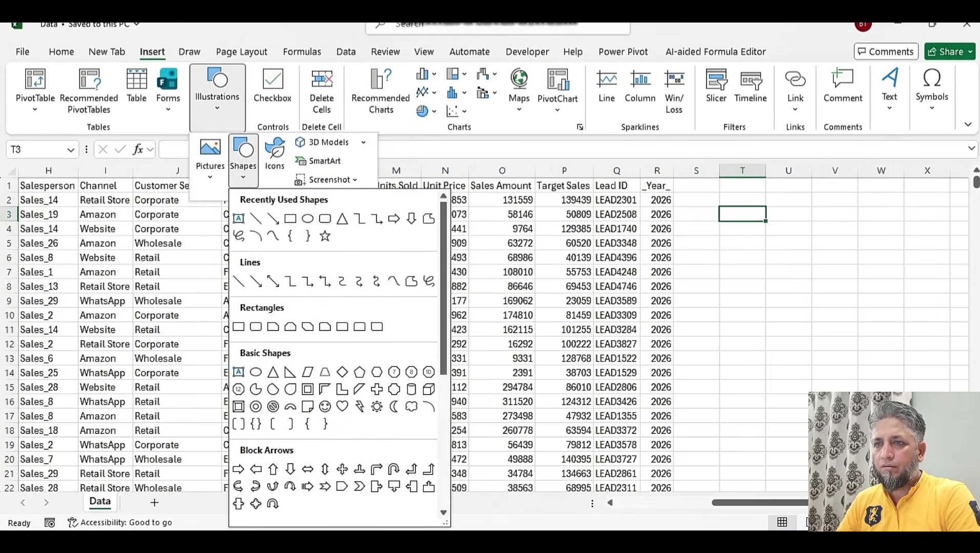
click(325, 217)
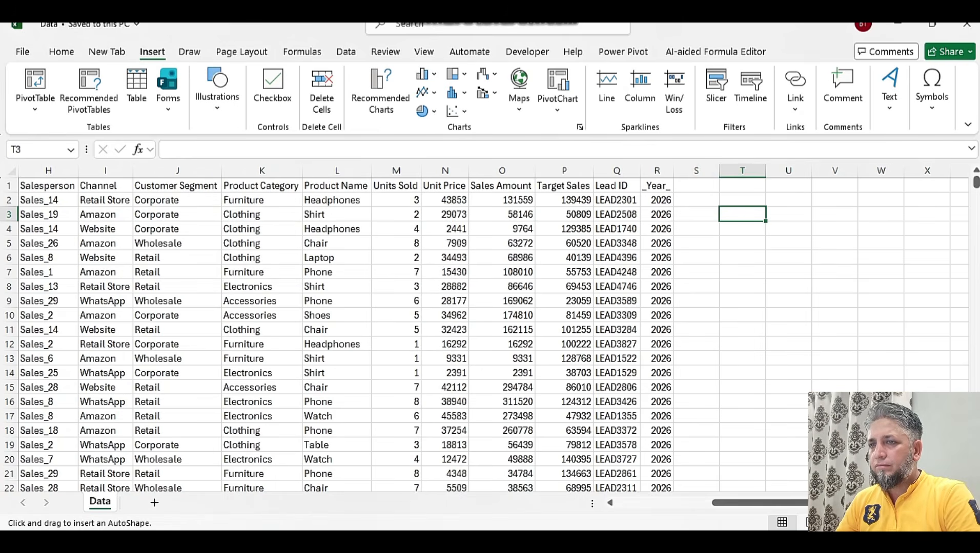
drag(719, 190, 848, 236)
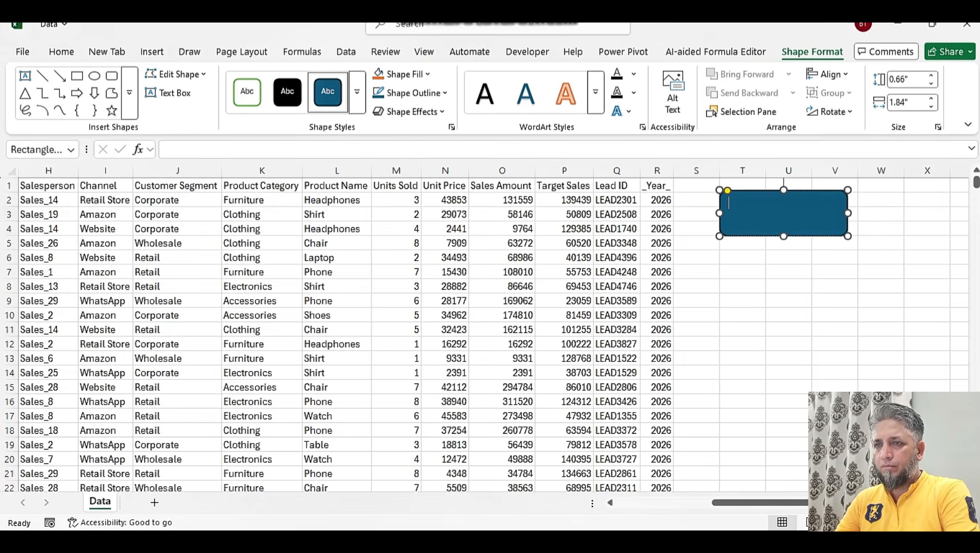
text(B)
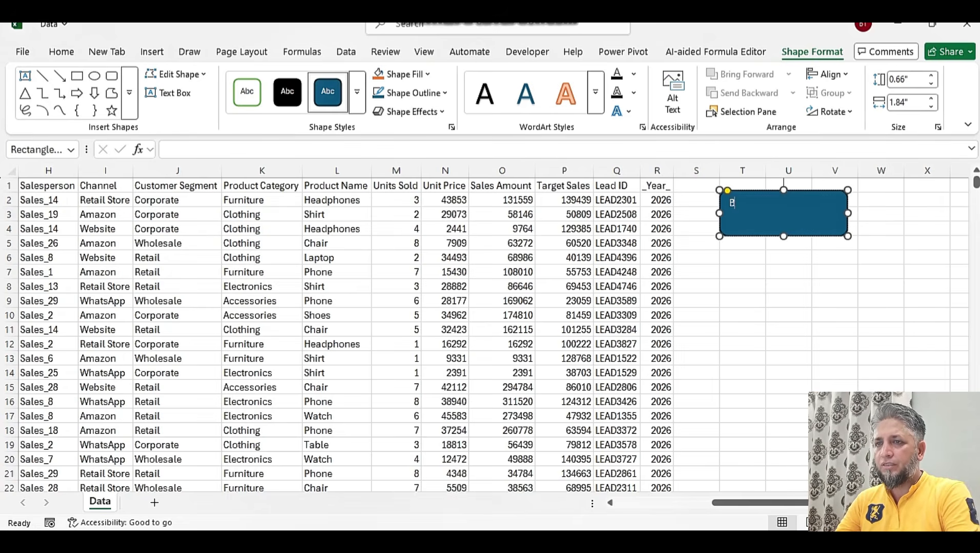
text(uild Dashboard)
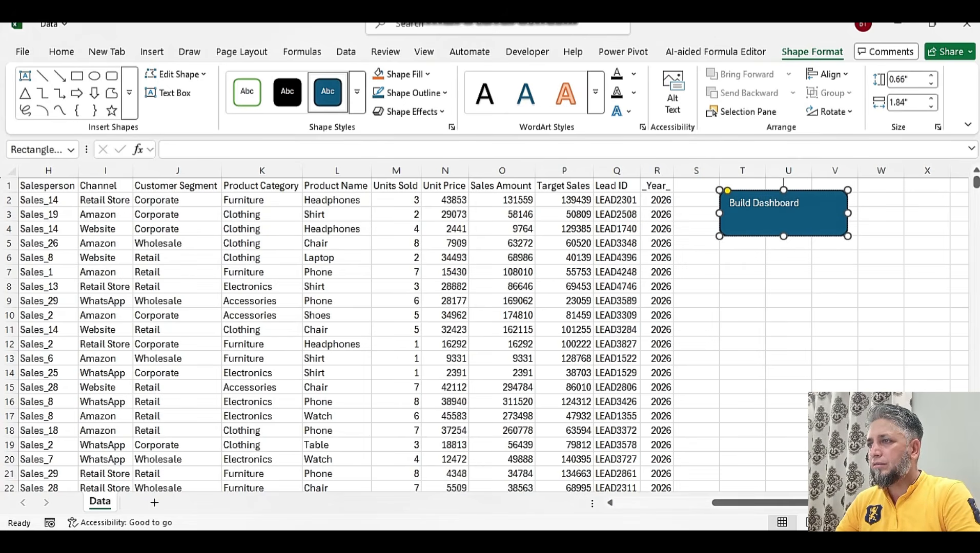
Set the rectangle's "Build Dashboard" text to 16 pt and centre it vertically and horizontally
key(ctrl+a)
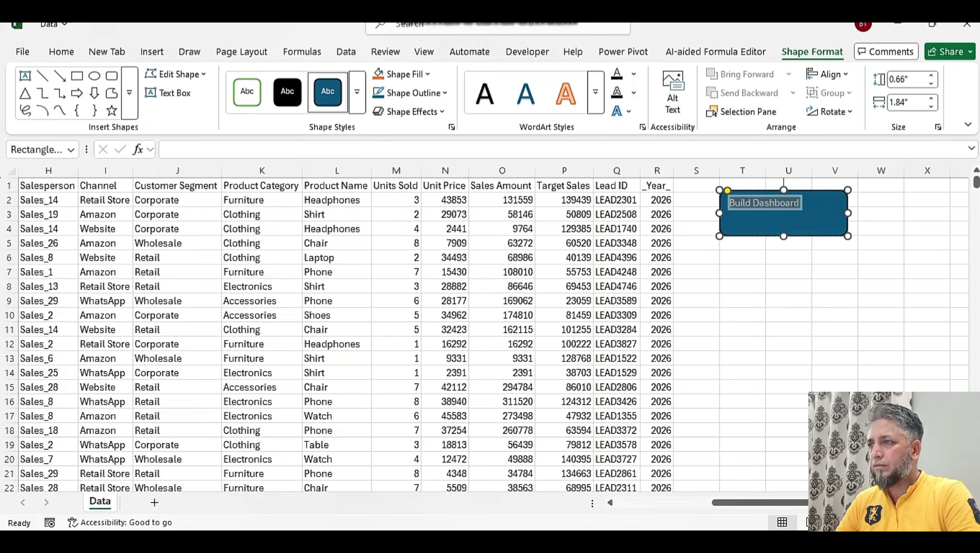
click(61, 51)
click(170, 92)
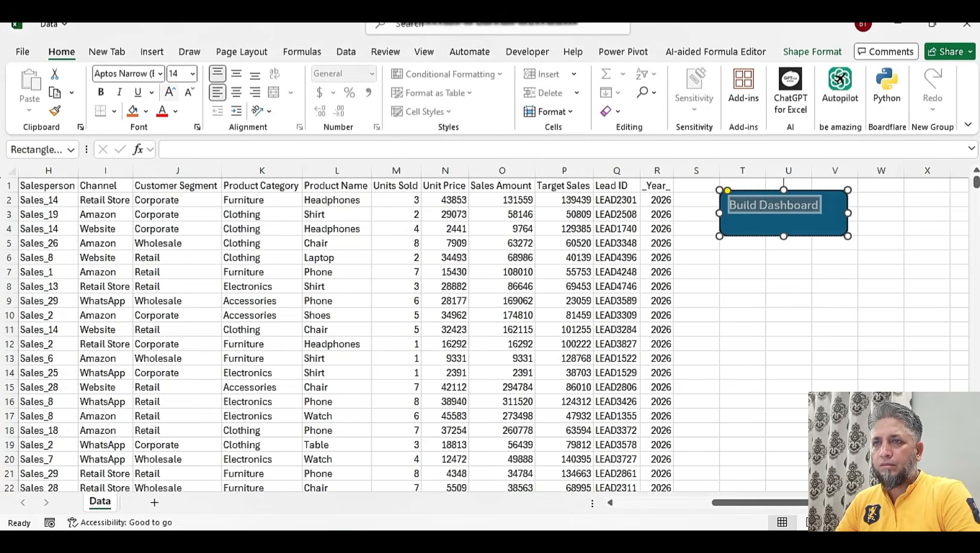
click(170, 93)
click(170, 92)
click(189, 92)
click(237, 73)
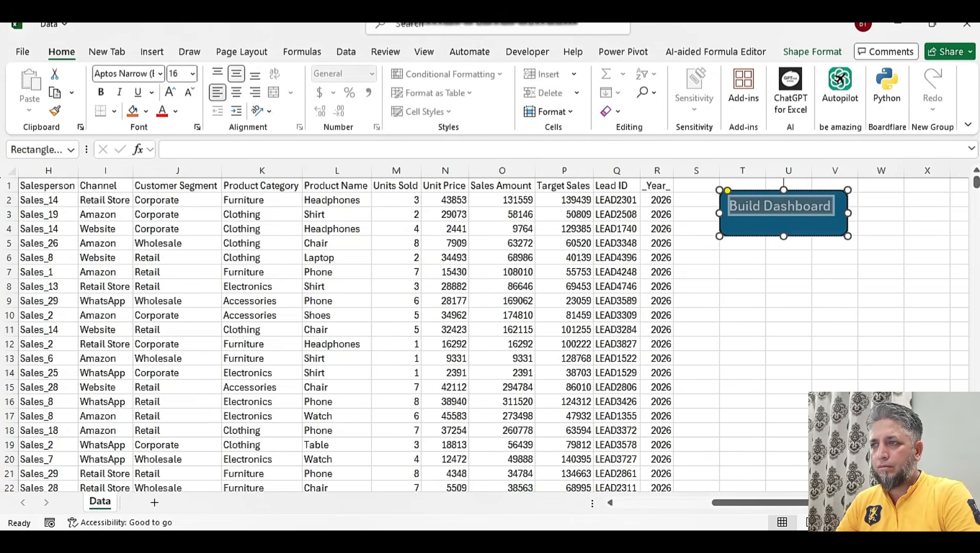
key(ctrl+e)
Apply a glossy green preset shape style to the Build Dashboard rectangle
click(812, 51)
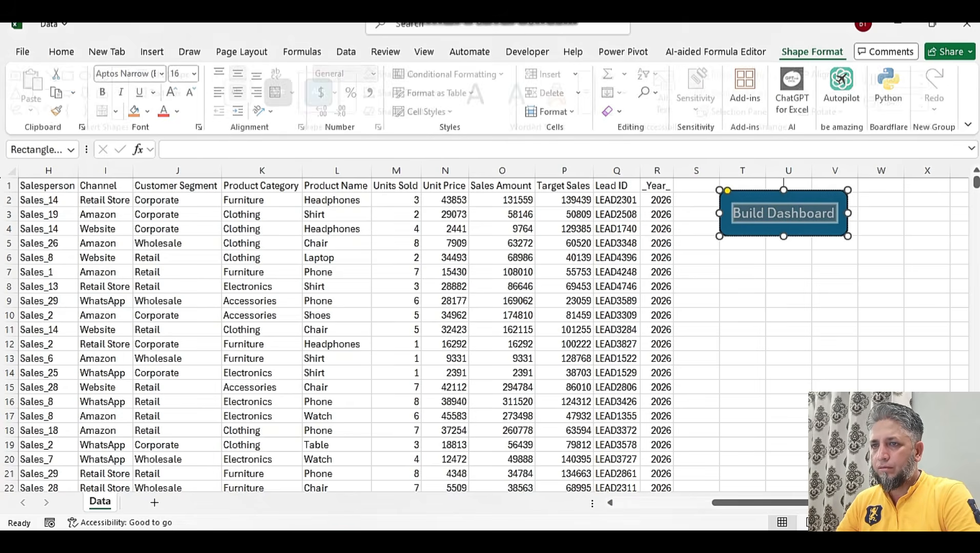
key(Escape)
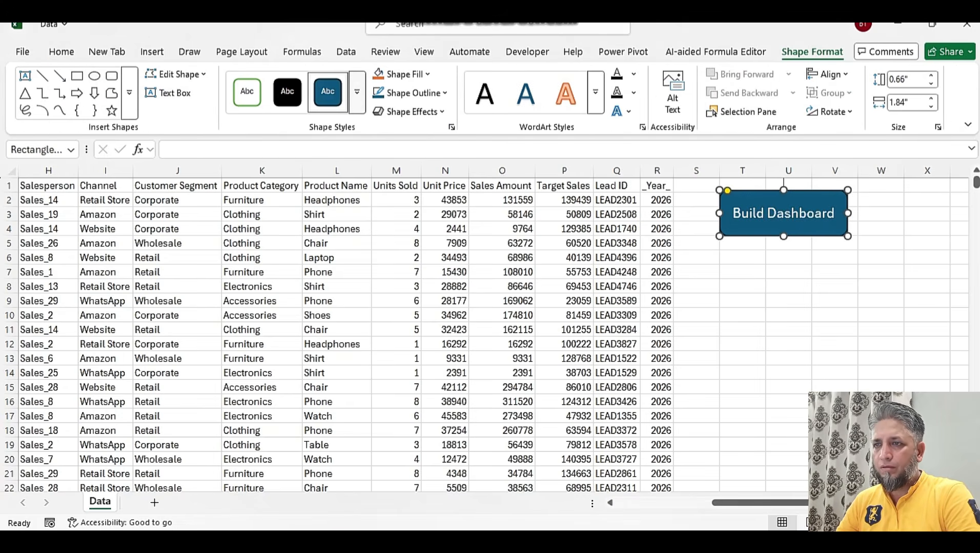
click(357, 92)
click(489, 335)
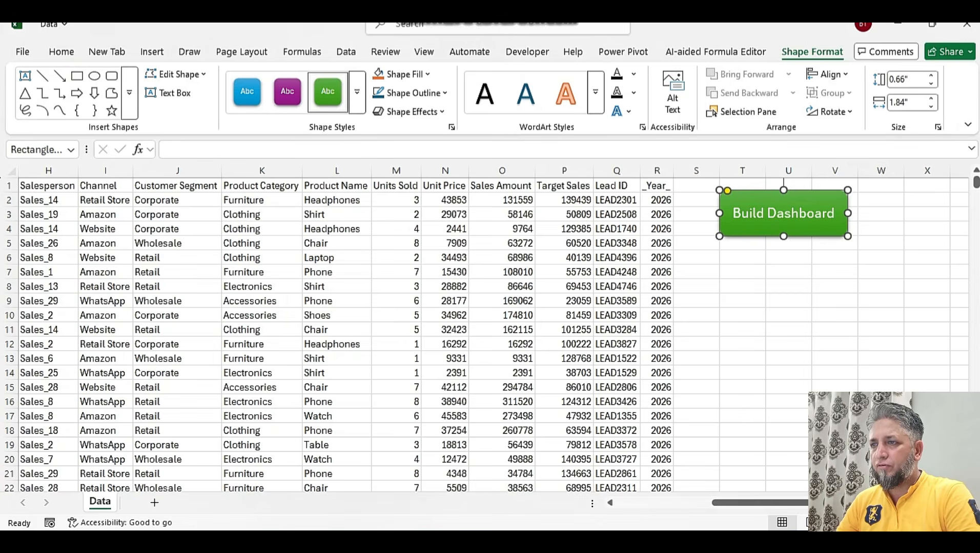
Reduce the Build Dashboard rectangle's height to about 0.41" and apply the first effect from the shape effect presets to it
drag(783, 236, 783, 219)
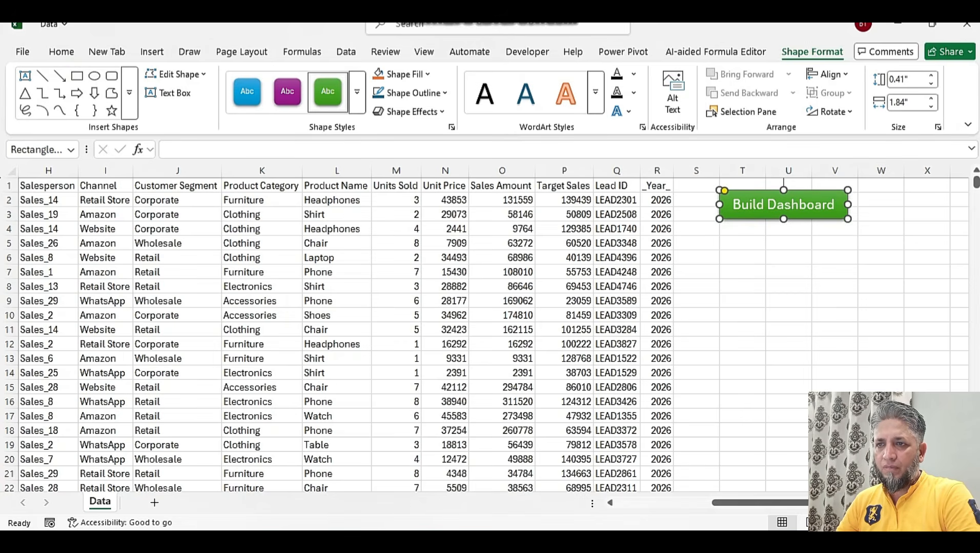
click(408, 112)
mouse_move(419, 138)
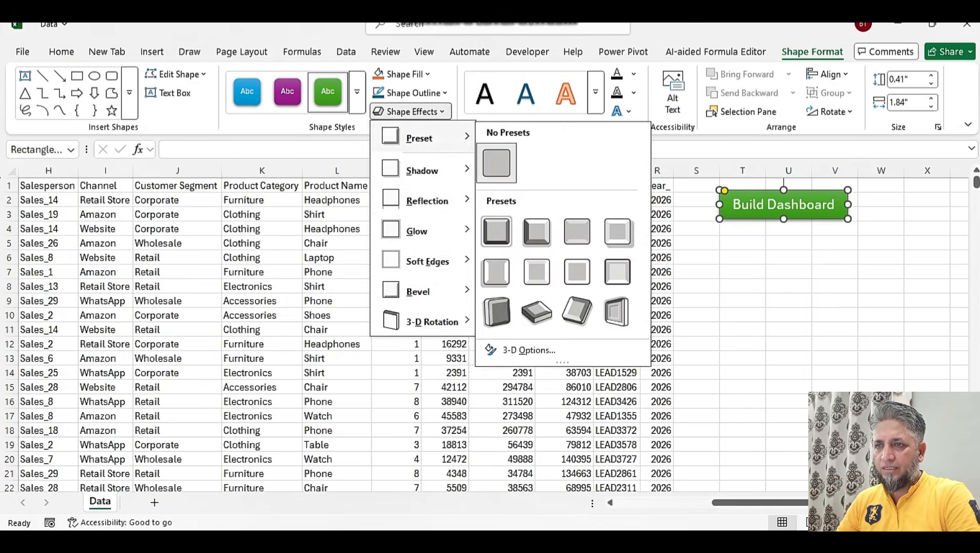
click(496, 232)
click(788, 301)
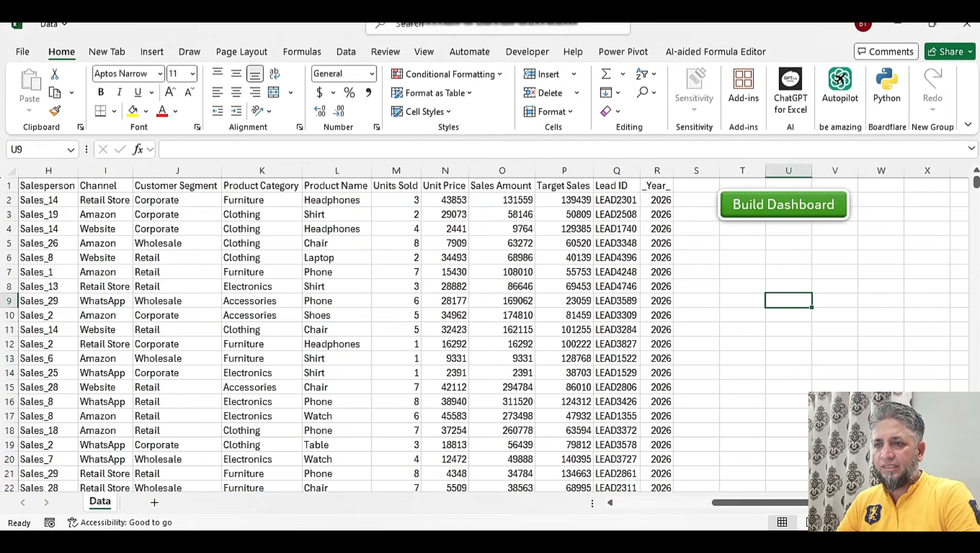
Assign the BuildSalesDashboard macro to the Build Dashboard rectangle
right_click(741, 198)
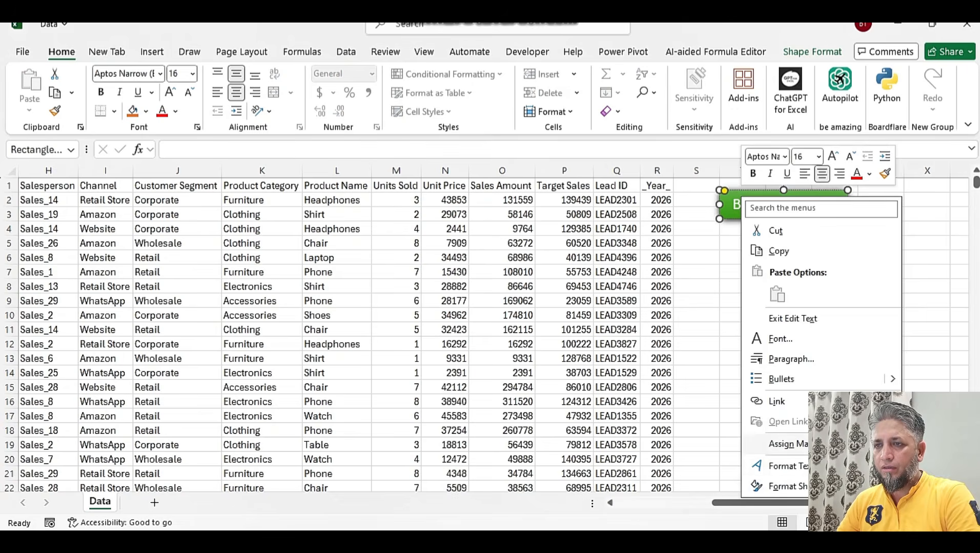
click(787, 445)
click(700, 323)
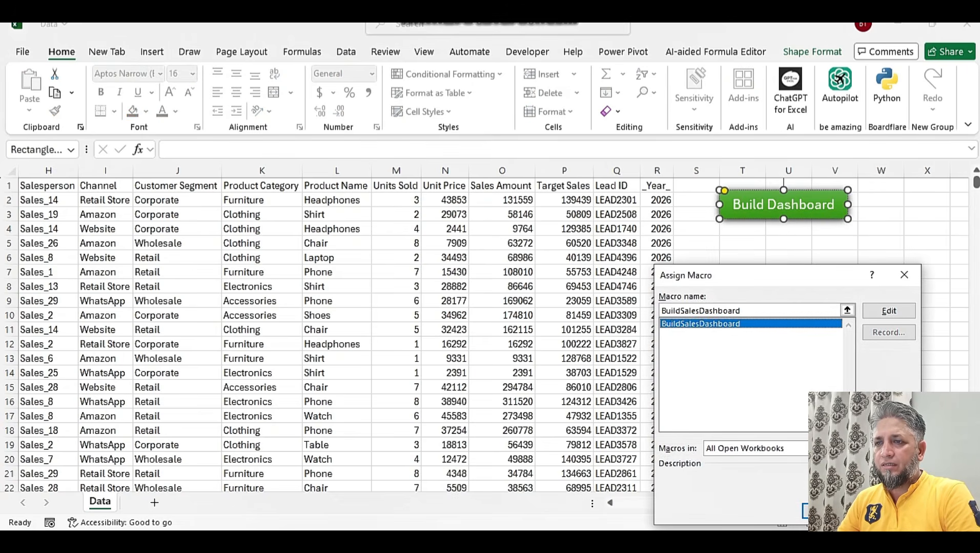
key(Return)
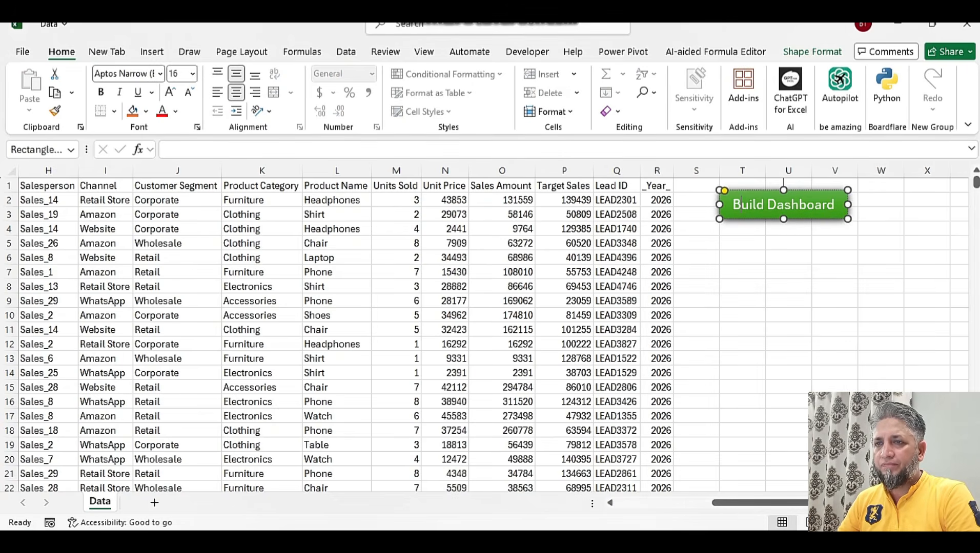
Deselect the Build Dashboard rectangle, run its macro to generate the dashboard, and dismiss the completion message
click(742, 344)
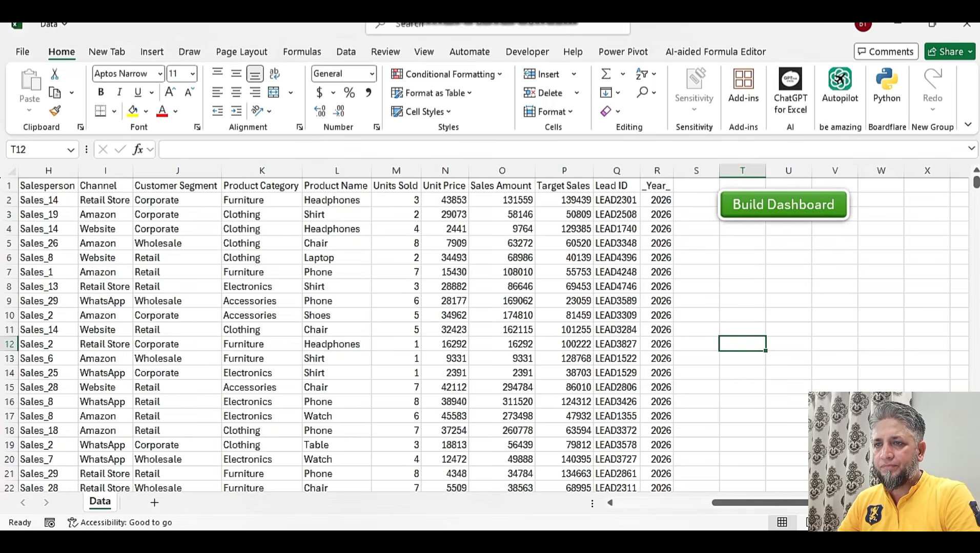
click(784, 205)
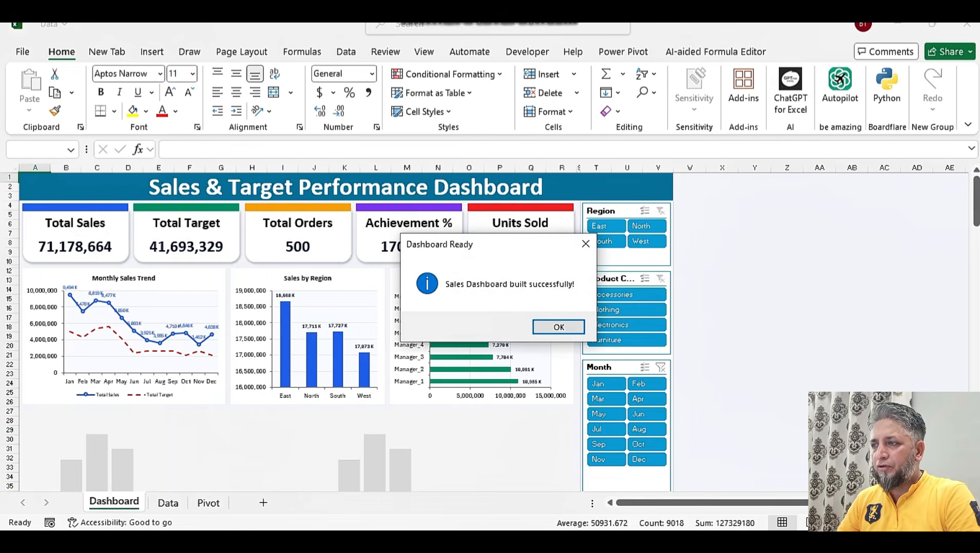
key(Return)
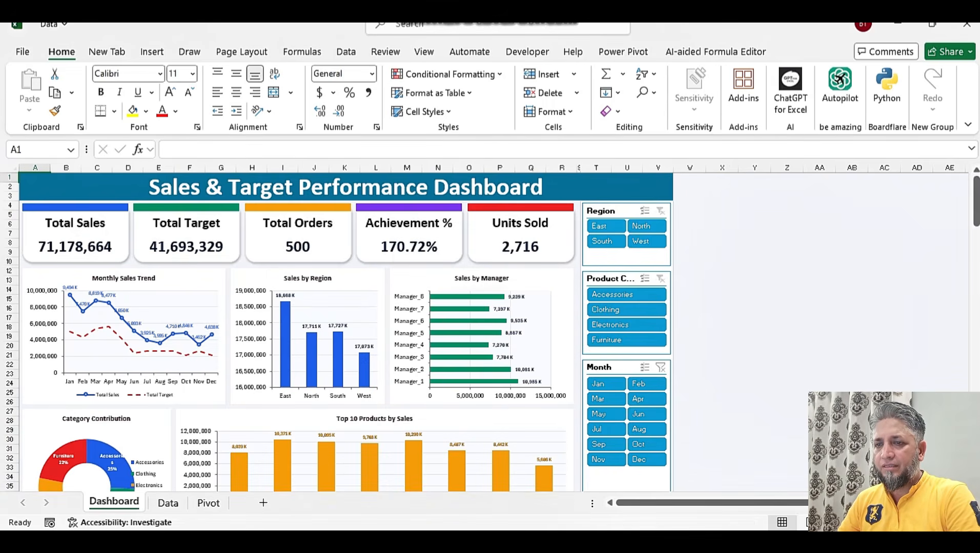
Examine the generated dashboard's KPI cards, trend, region, manager, category and product charts, and its Region, Product Category and Month slicers
scroll(487, 328, up, 2)
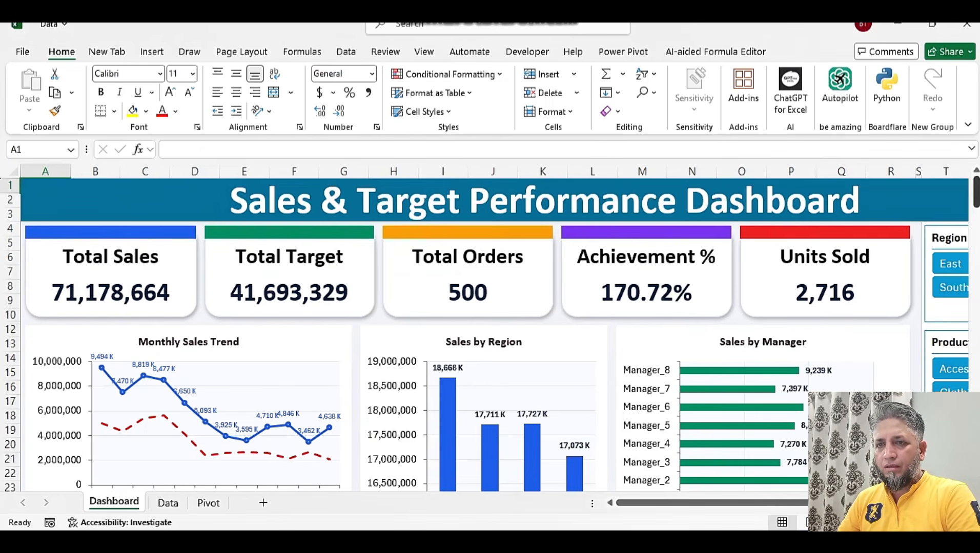
scroll(492, 333, right, 3)
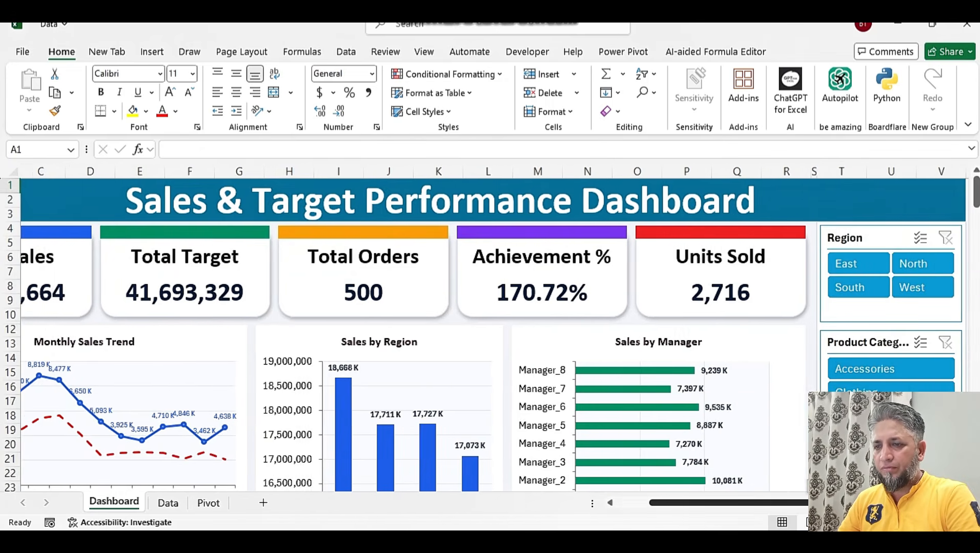
scroll(492, 333, left, 3)
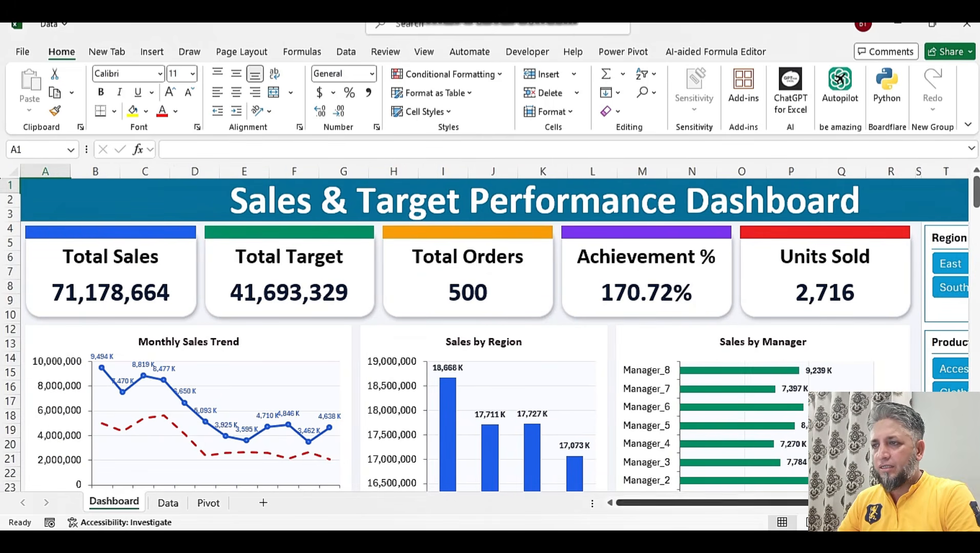
mouse_move(717, 502)
mouse_down()
mouse_move(744, 503)
mouse_move(719, 502)
mouse_up()
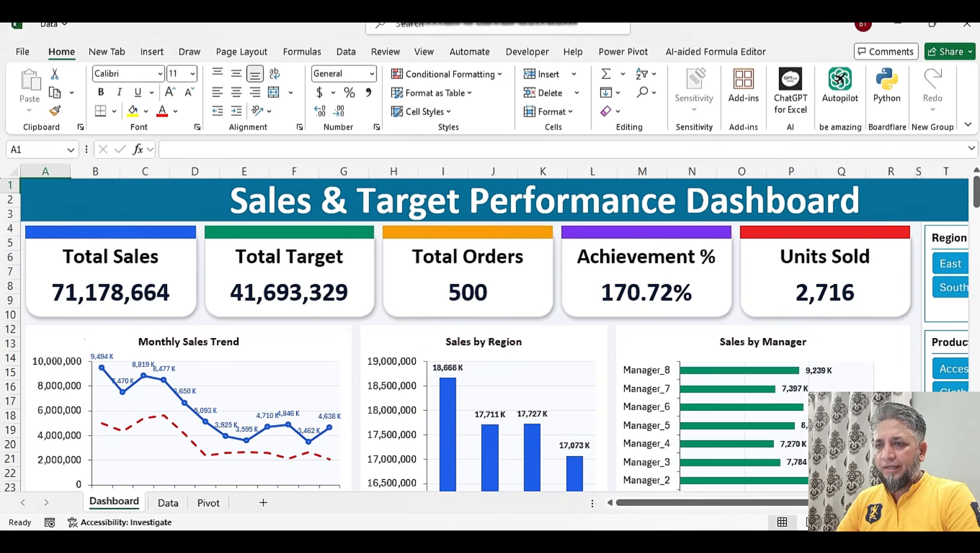
drag(666, 502, 730, 503)
drag(976, 192, 976, 227)
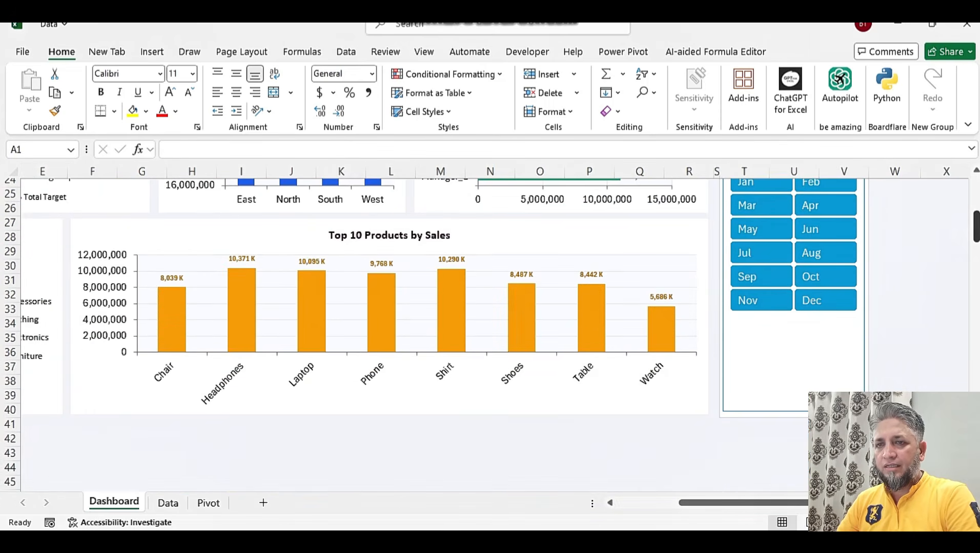
drag(729, 502, 668, 503)
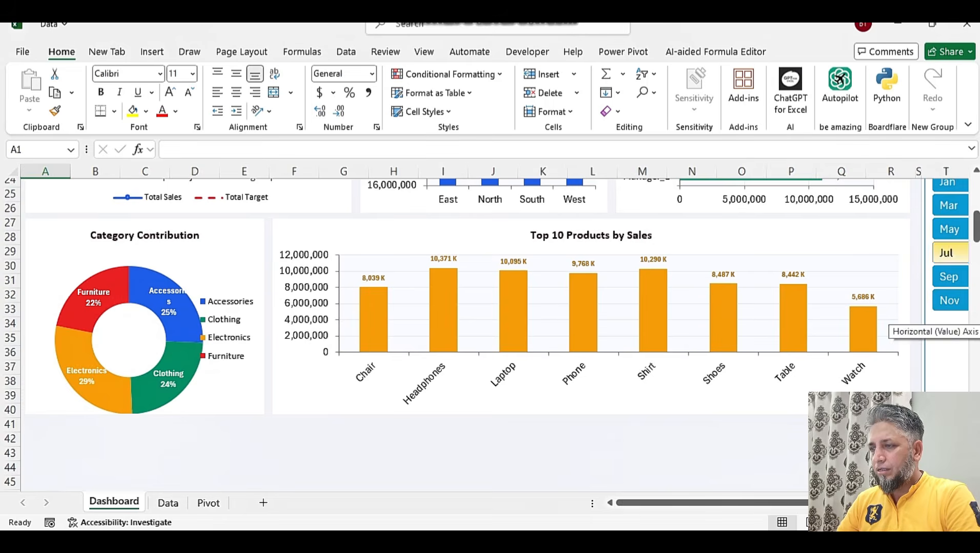
drag(976, 226, 976, 195)
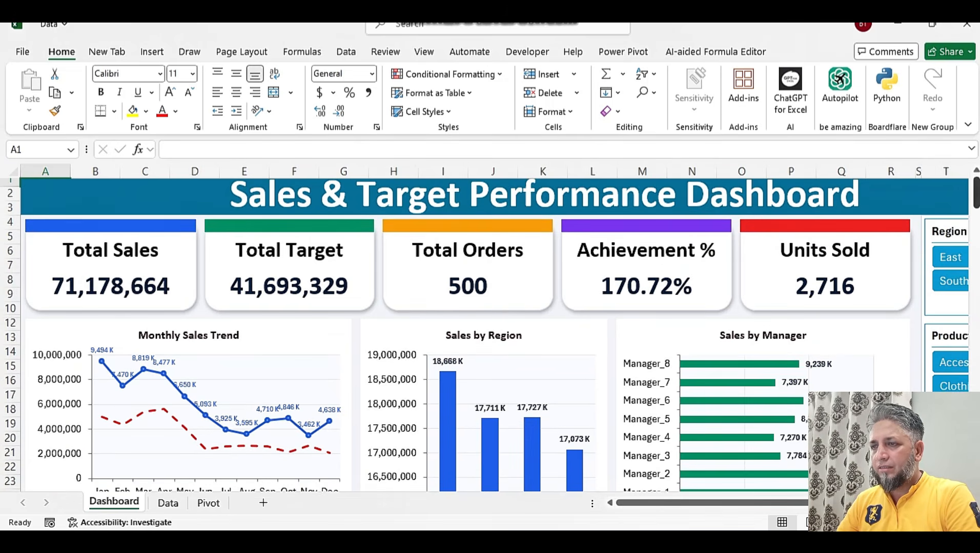
Review the formatted table on the Data sheet and the pivot tables on the Pivot sheet, including Sales by Region and Sales by Segment
click(168, 503)
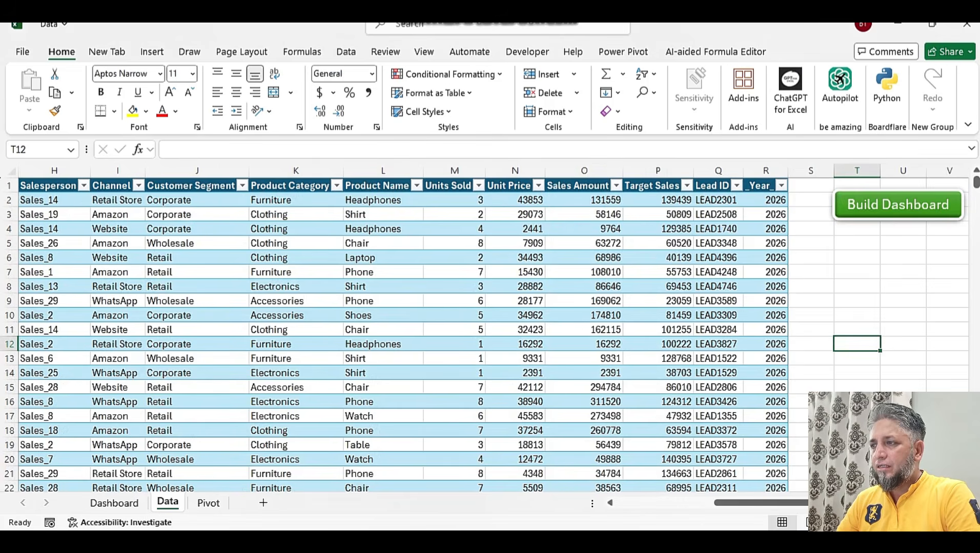
click(208, 504)
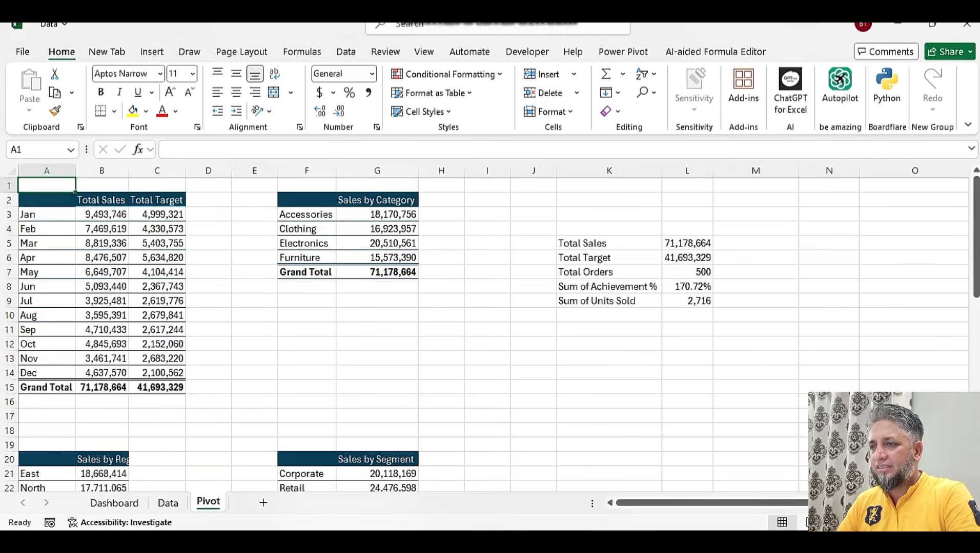
click(307, 445)
click(47, 459)
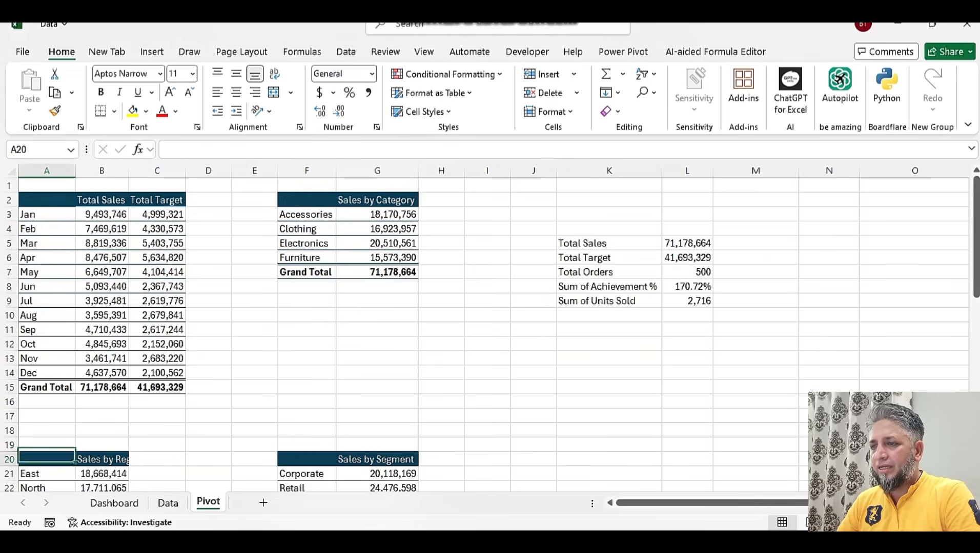
key(Down)
key(Down)
key(Down)
key(Down)
key(Down)
key(Right)
key(Right)
key(Right)
key(Right)
key(Right)
key(Up)
key(Up)
key(Right)
key(Up)
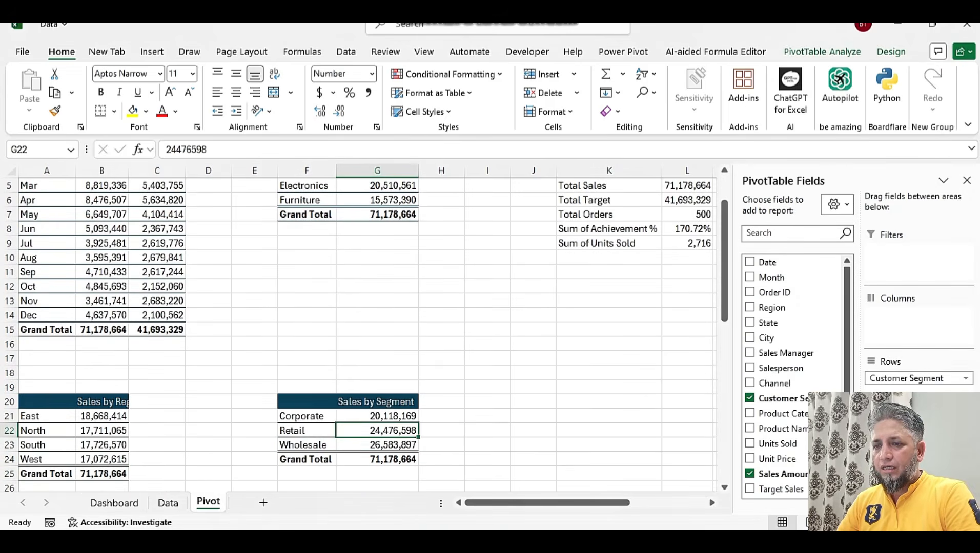
Return to the beginning of the Dashboard sheet
key(ctrl+Page_Up)
key(ctrl+Page_Up)
scroll(323, 448, up, 1)
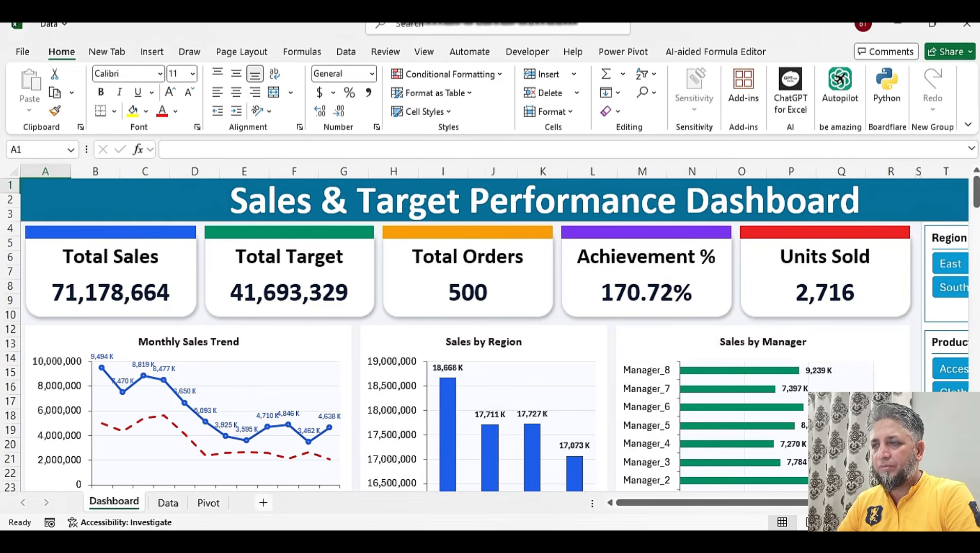
mouse_move(717, 503)
mouse_down()
mouse_move(782, 504)
mouse_move(717, 503)
mouse_up()
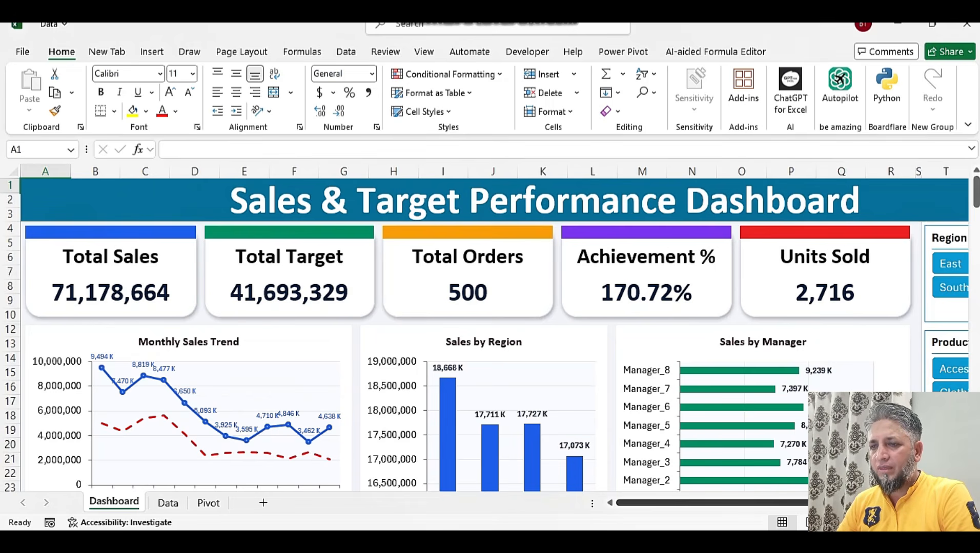
mouse_move(712, 503)
mouse_down()
mouse_move(721, 503)
mouse_move(712, 503)
mouse_up()
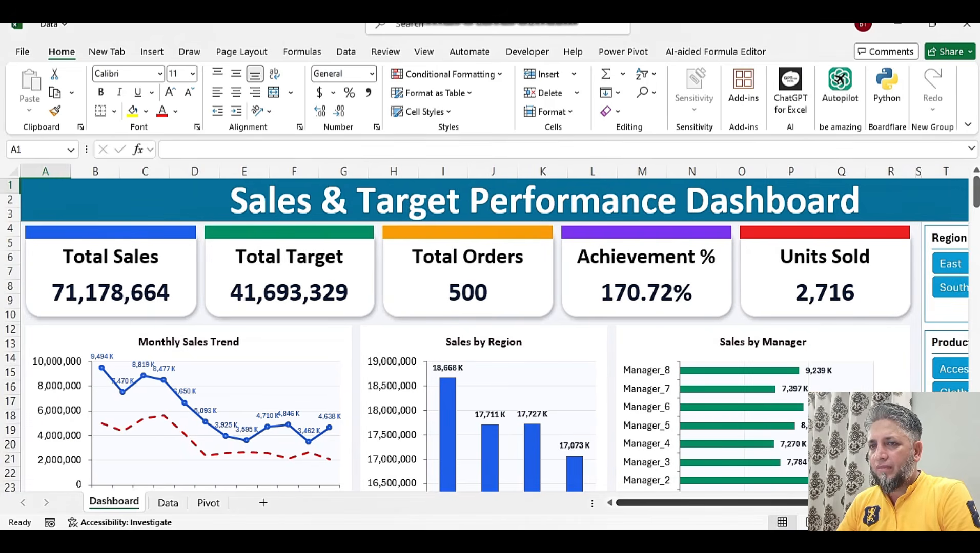